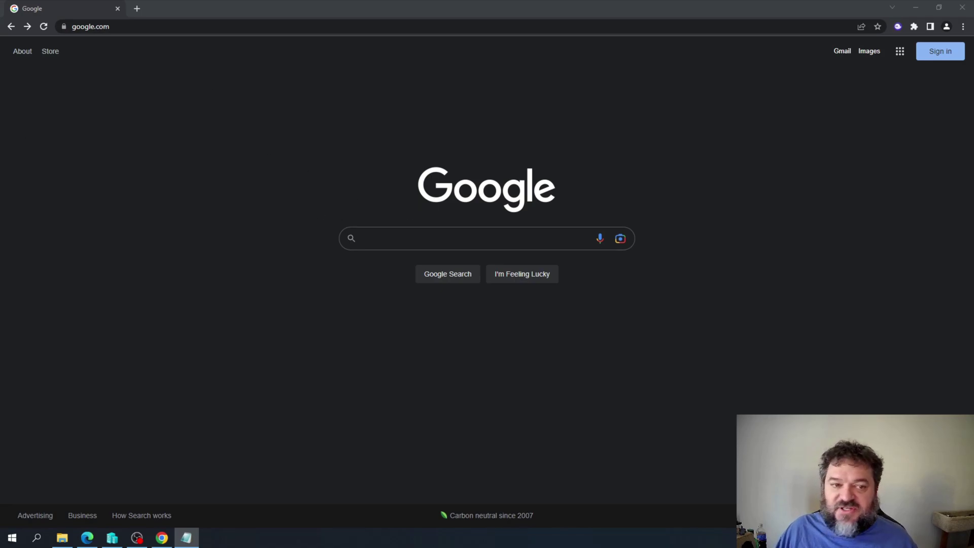
# Step: Load 192.168.1.202 in Chrome and expand the SSL error details
pyautogui.click(158, 25)
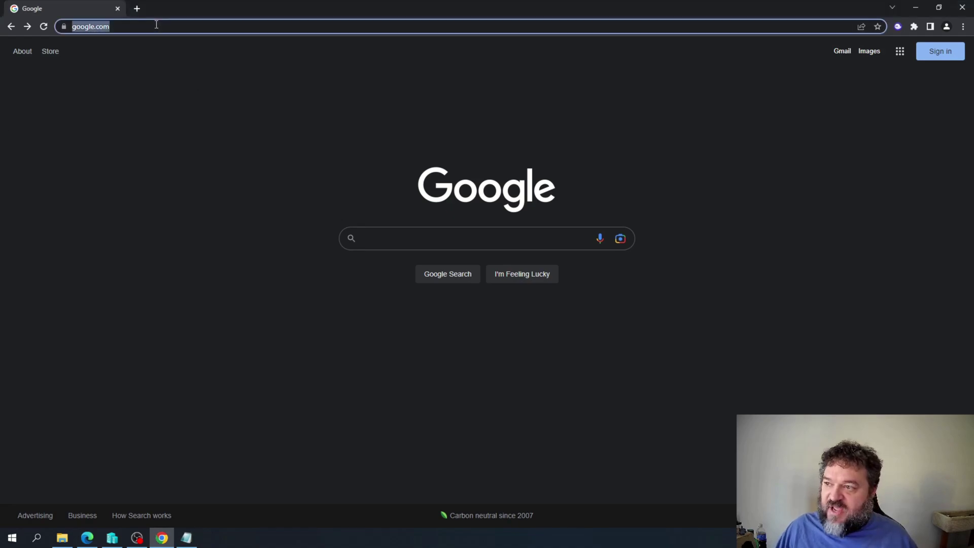
pyautogui.write('192.168.1.202')
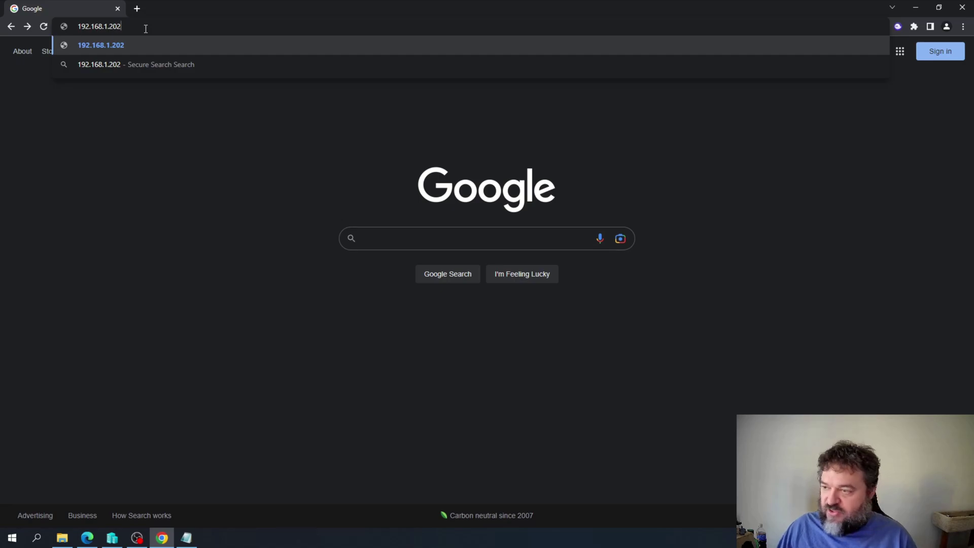
pyautogui.press('Return')
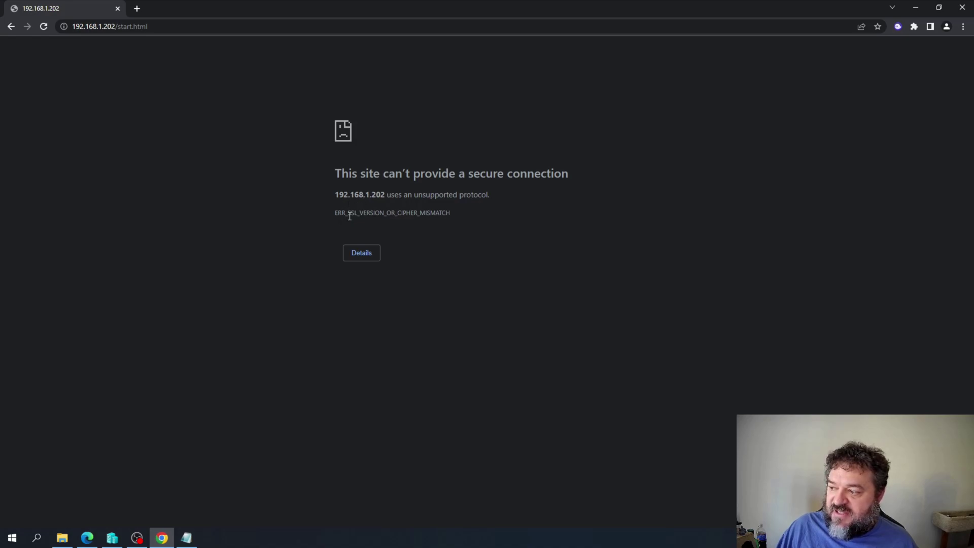
pyautogui.moveTo(341, 215); pyautogui.dragTo(450, 212)
pyautogui.click(363, 253)
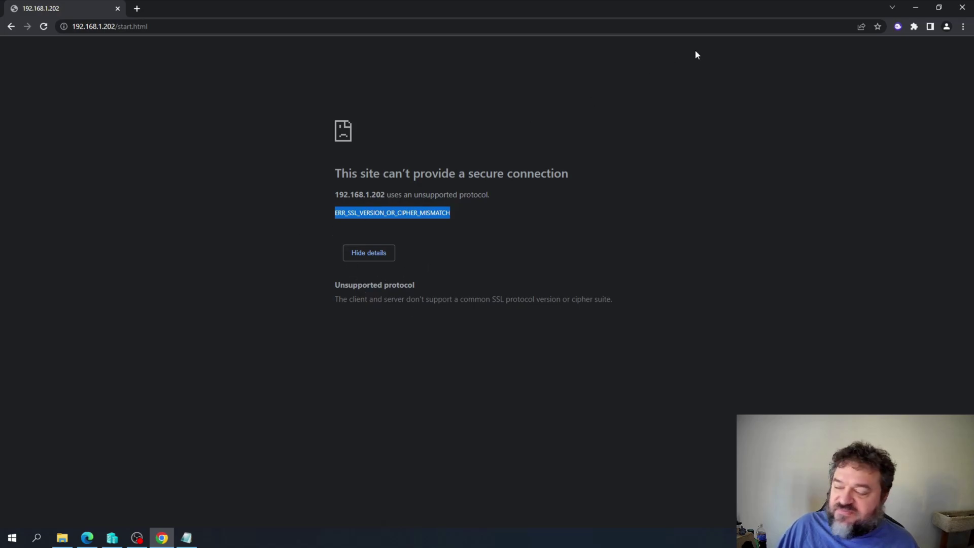
# Step: Minimize Chrome and open a connection window to the Windows7 VM from Hyper-V Manager
pyautogui.click(916, 7)
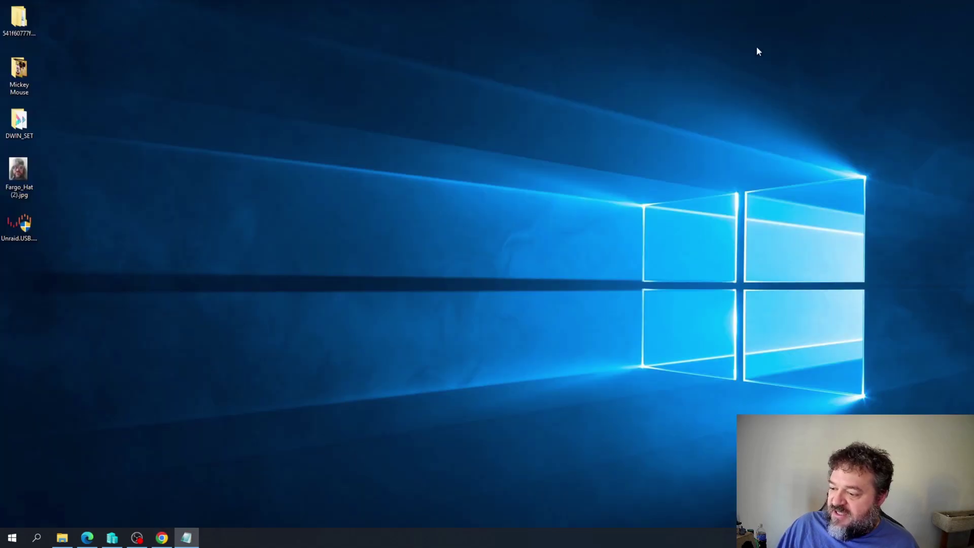
pyautogui.click(112, 538)
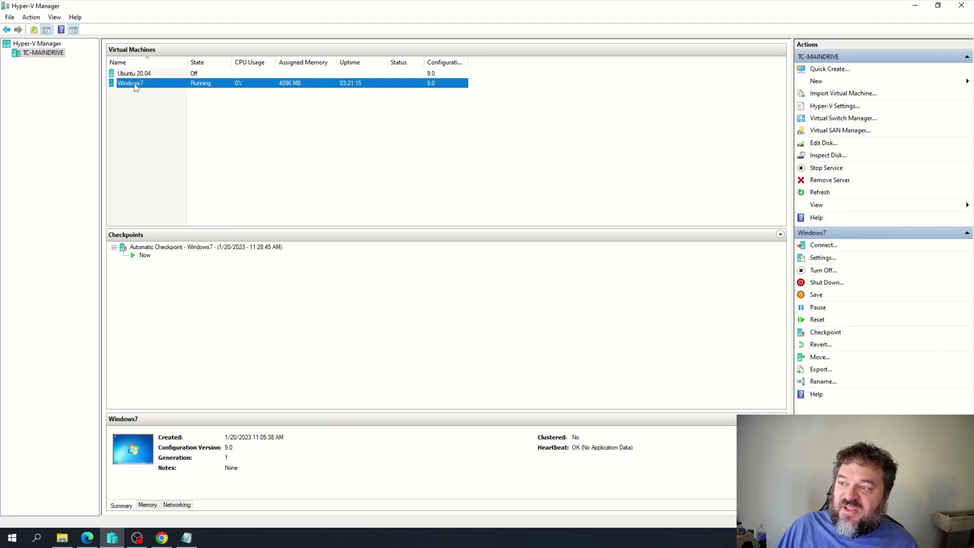
pyautogui.doubleClick(135, 86)
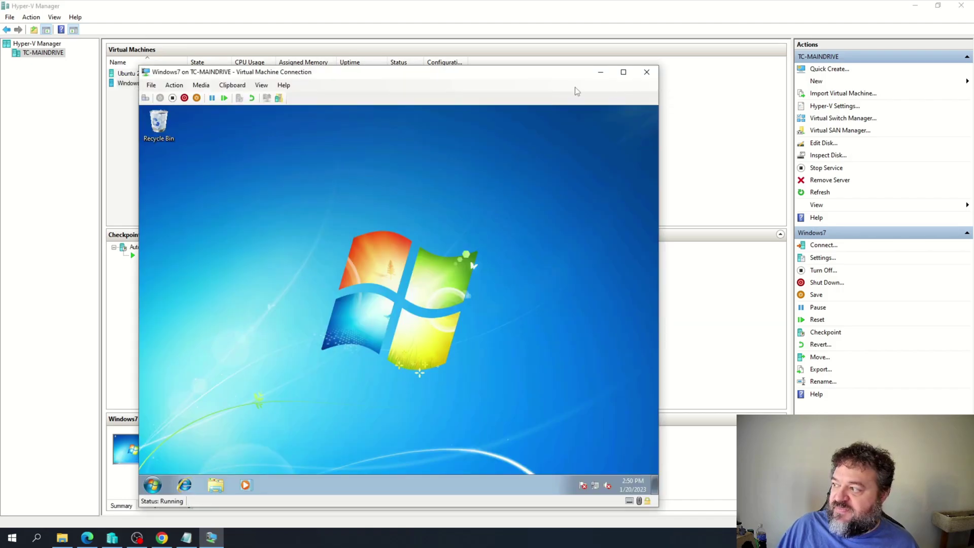
pyautogui.moveTo(538, 75); pyautogui.dragTo(546, 34)
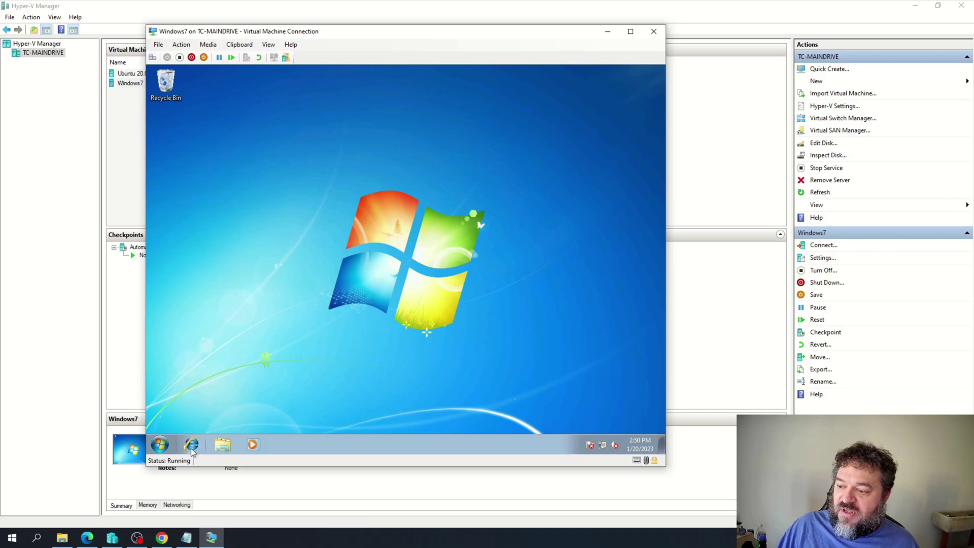
pyautogui.click(191, 444)
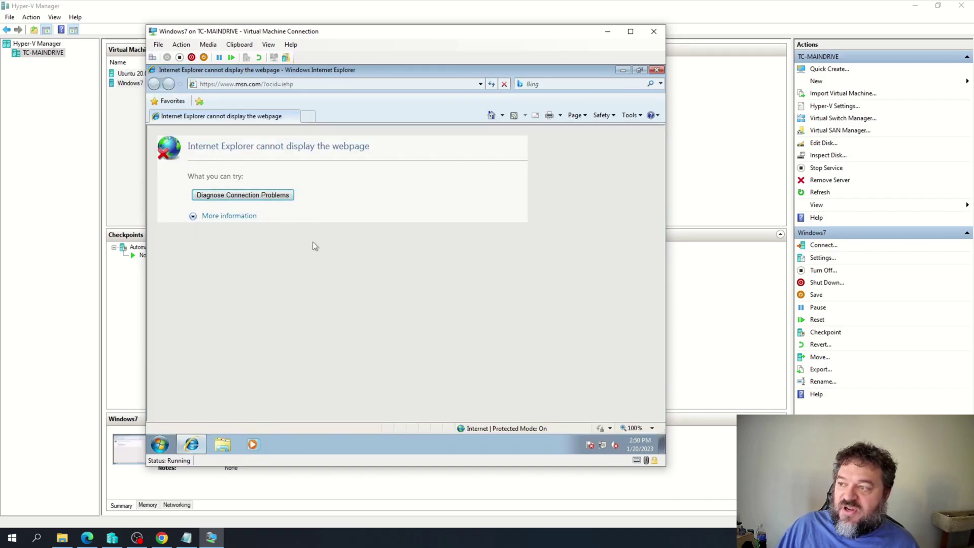
pyautogui.click(297, 84)
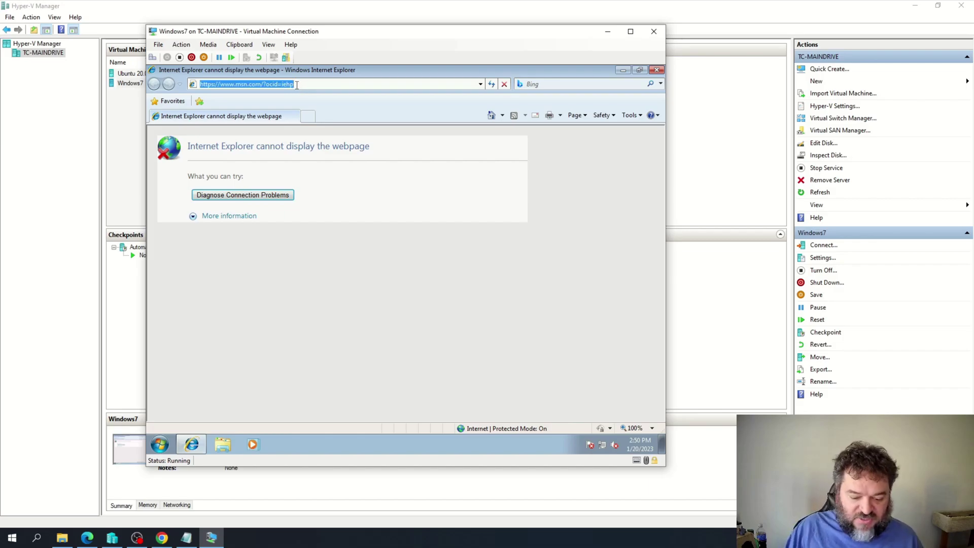
pyautogui.write('192')
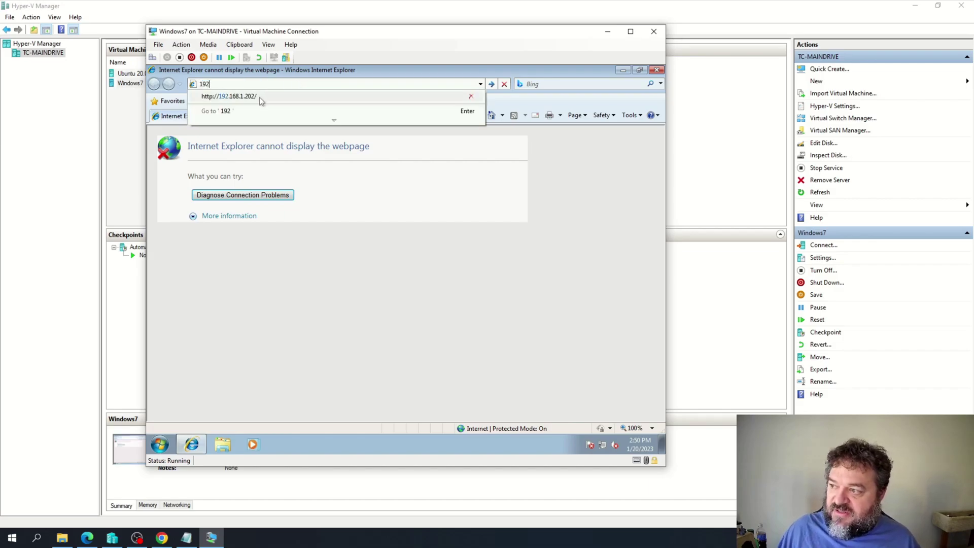
pyautogui.click(260, 98)
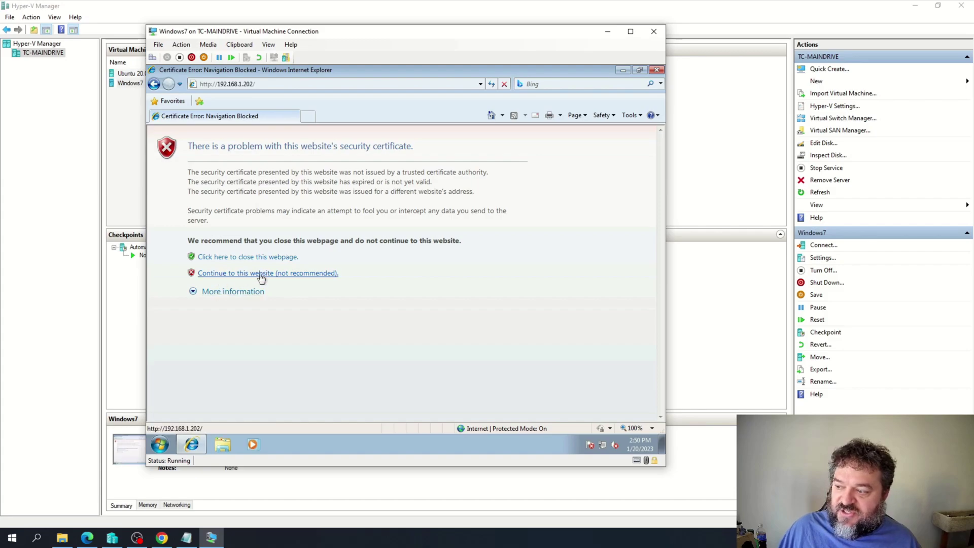
pyautogui.click(262, 276)
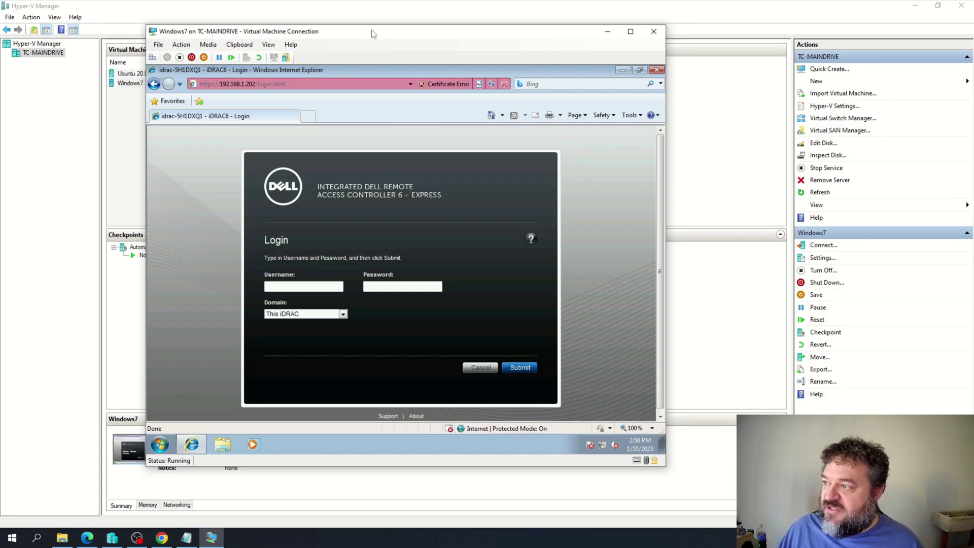
# Step: Hide the VM Connection window, then restore it with Alt+Tab
pyautogui.hotkey('alt', 'F4')
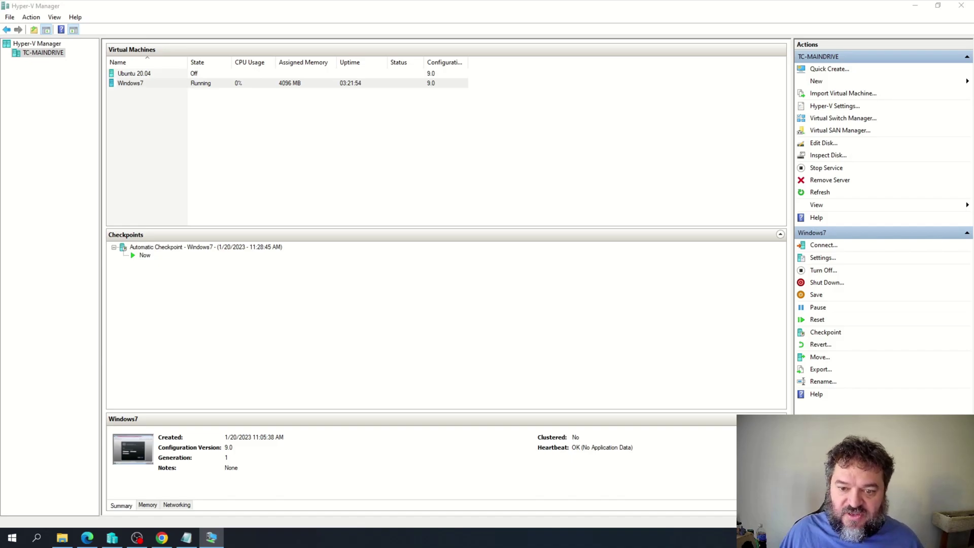
pyautogui.hotkey('alt', 'Tab')
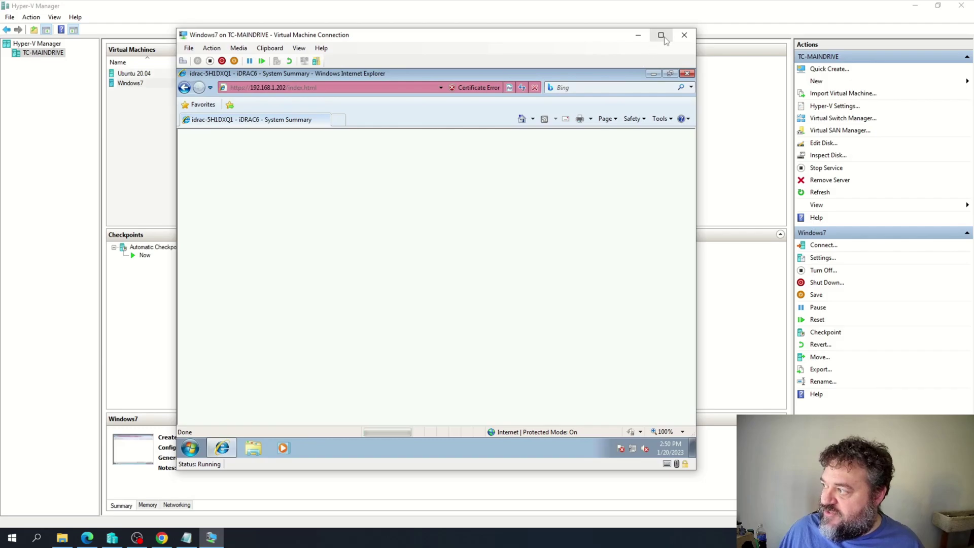
# Step: Maximize the Windows7 VM Connection window while the iDRAC System Summary loads
pyautogui.click(660, 34)
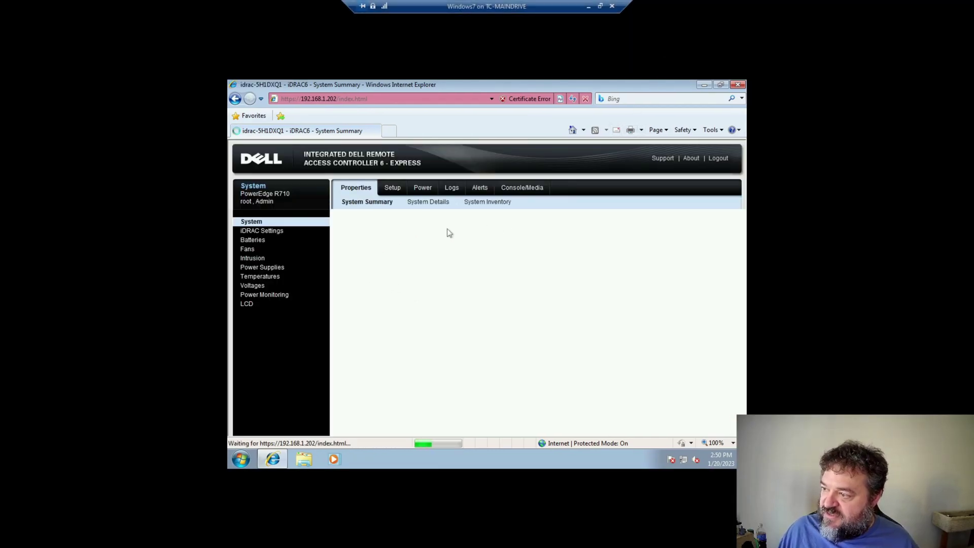